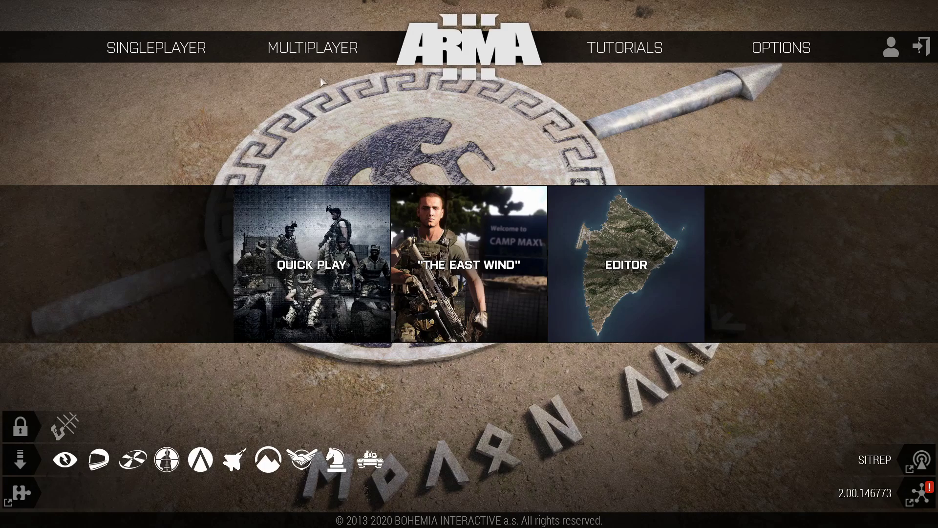
Step: From Multiplayer > Quick Play, open the Host Server form and rename the server 'My Server'
mouse_move(297, 47)
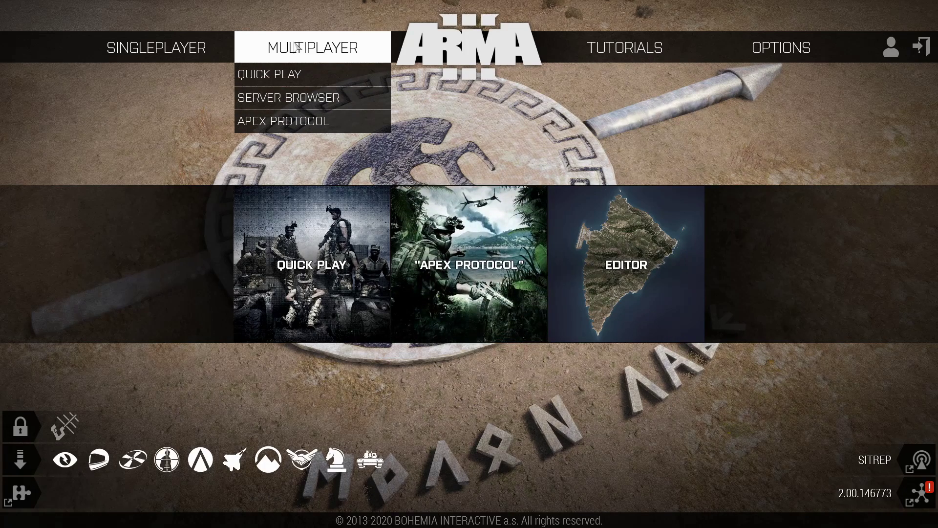
left_click(290, 76)
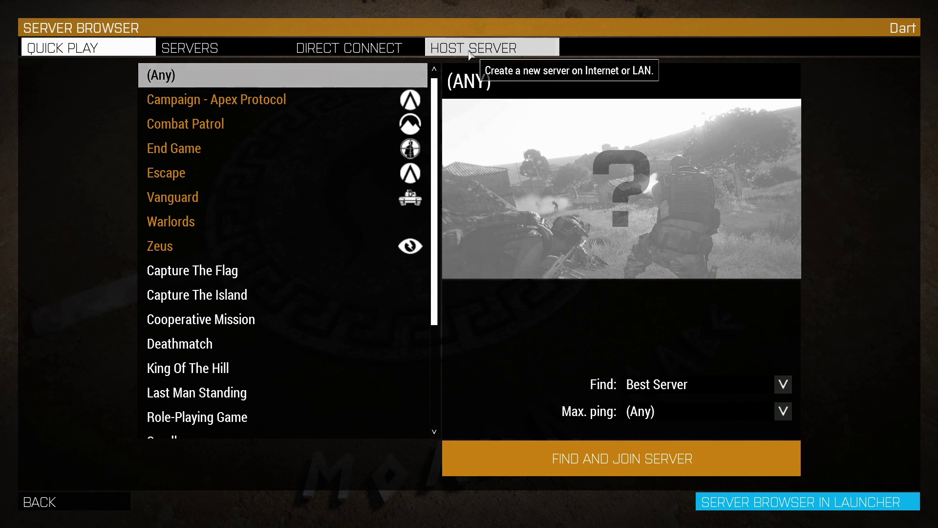
left_click(470, 52)
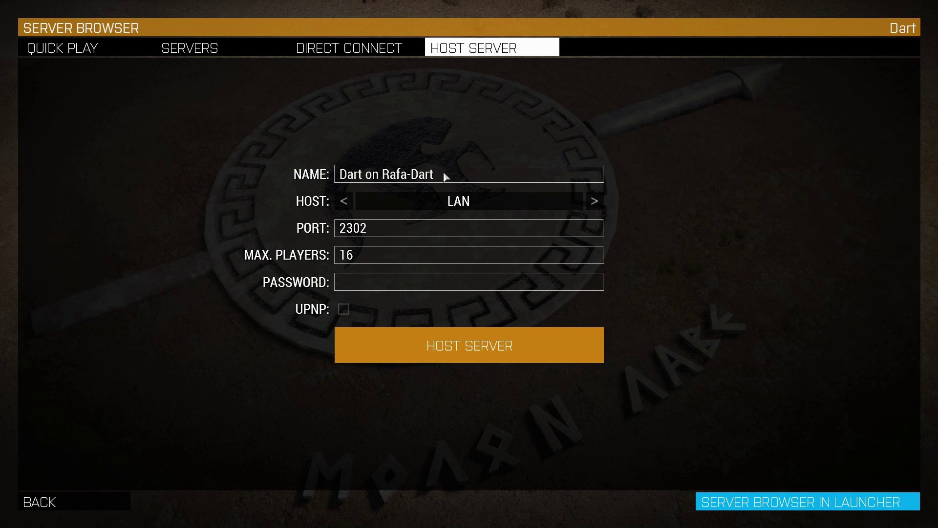
left_click_drag(446, 176, 275, 171)
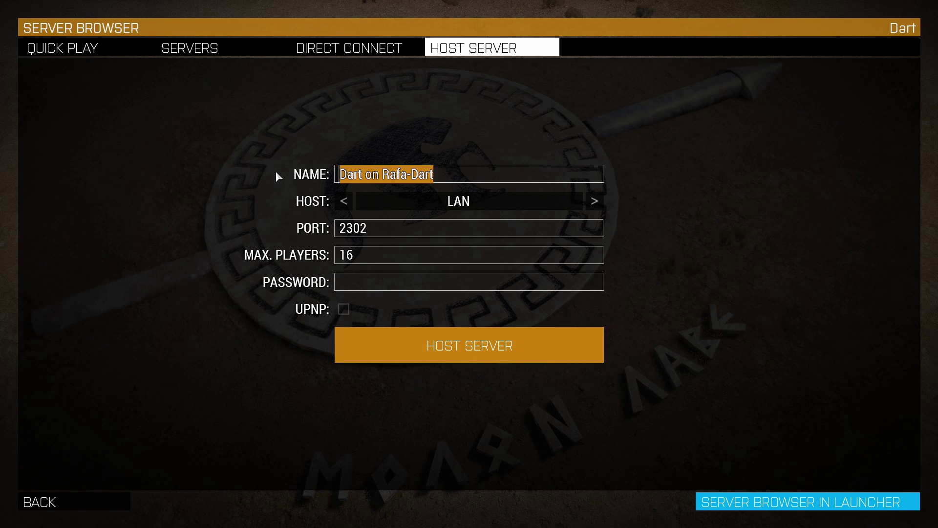
type("My Ser")
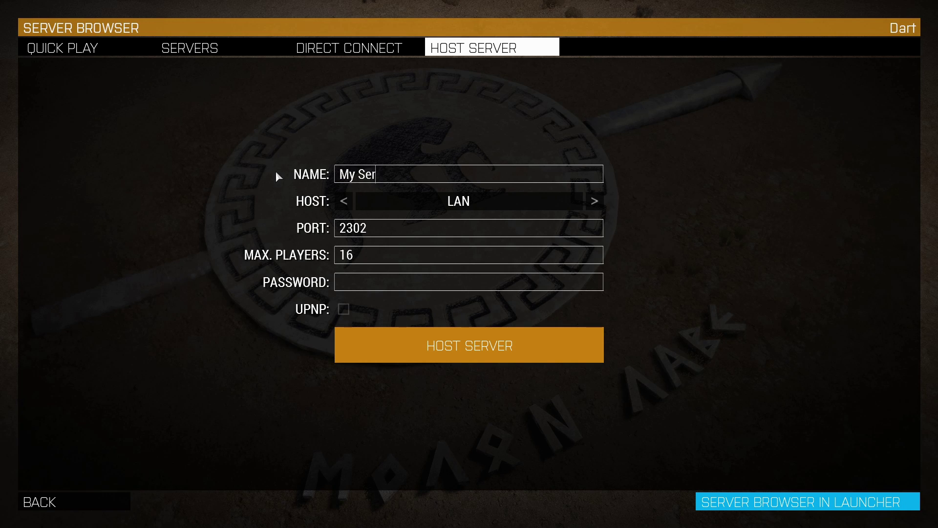
type("ver")
Step: Switch hosting from LAN to Internet, enter a server password, and enable UPnP
left_click(594, 202)
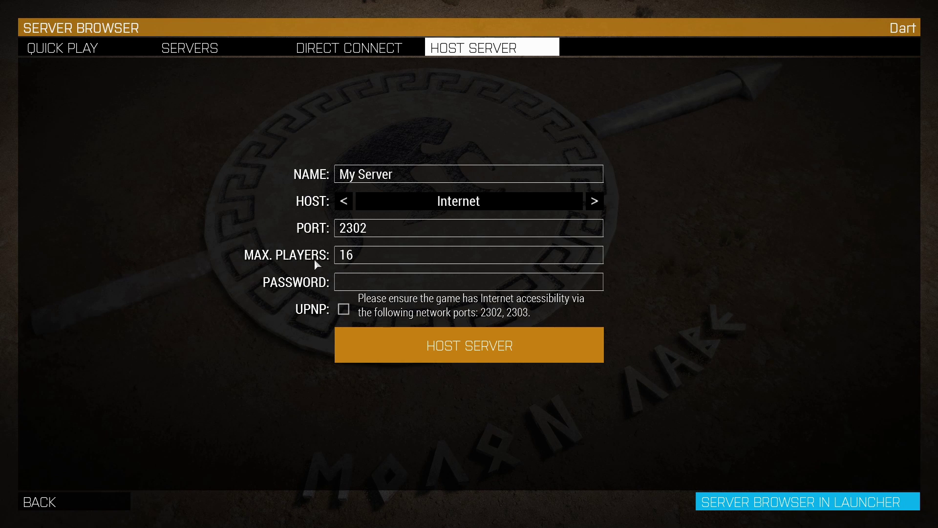
left_click(361, 284)
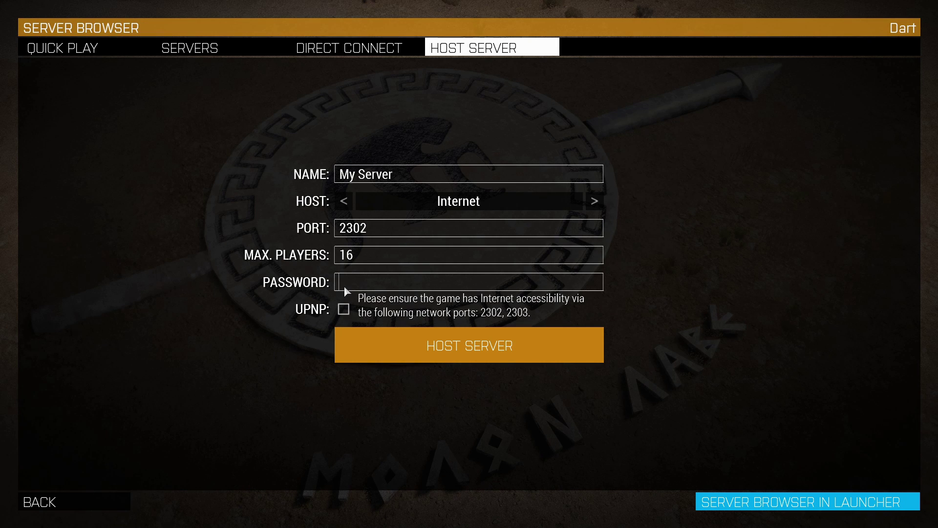
type("1234")
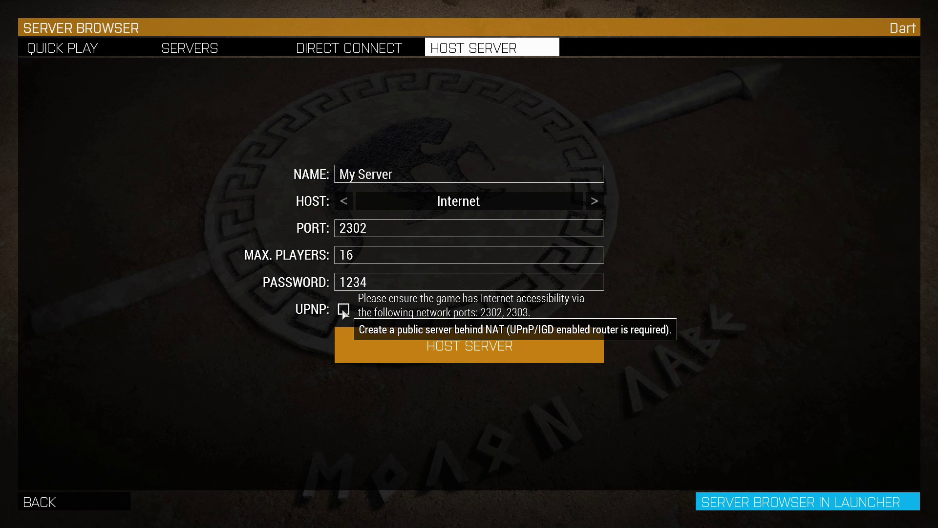
left_click(344, 311)
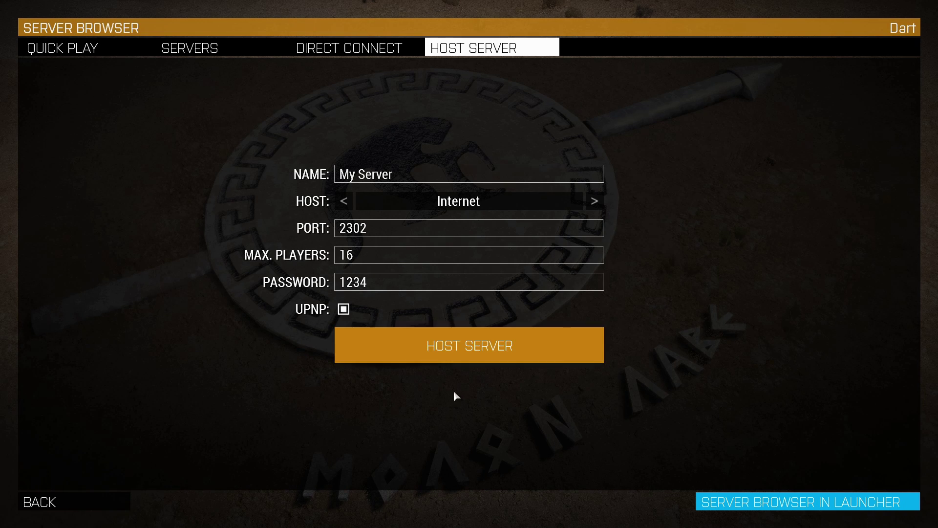
Step: Host the server, hit the UPnP port-forwarding error, and switch over to Firefox
left_click(438, 356)
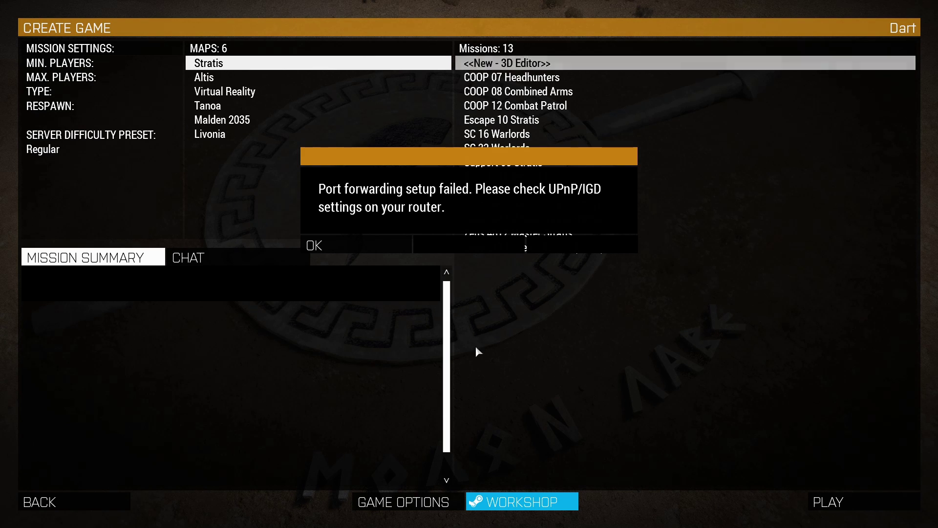
key("alt+Tab")
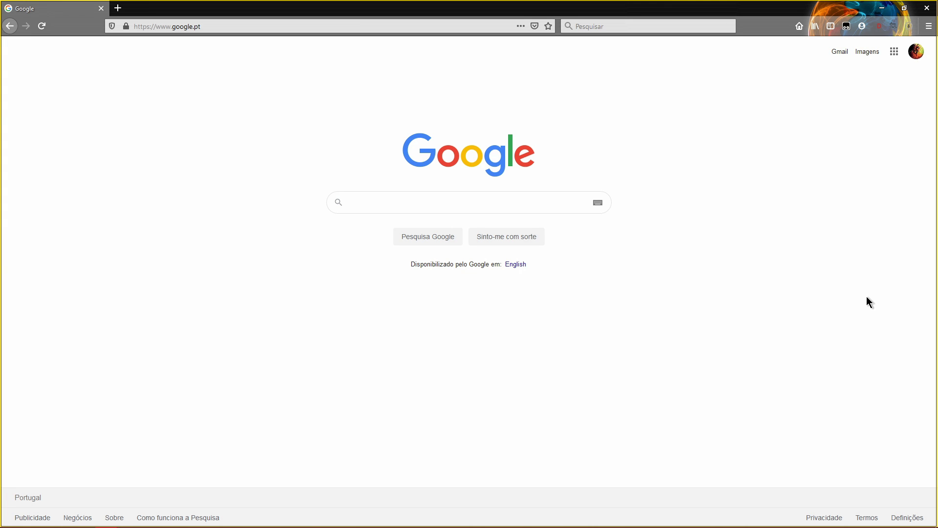
Step: Launch Command Prompt by searching 'cmd' in Windows search
mouse_move(49, 526)
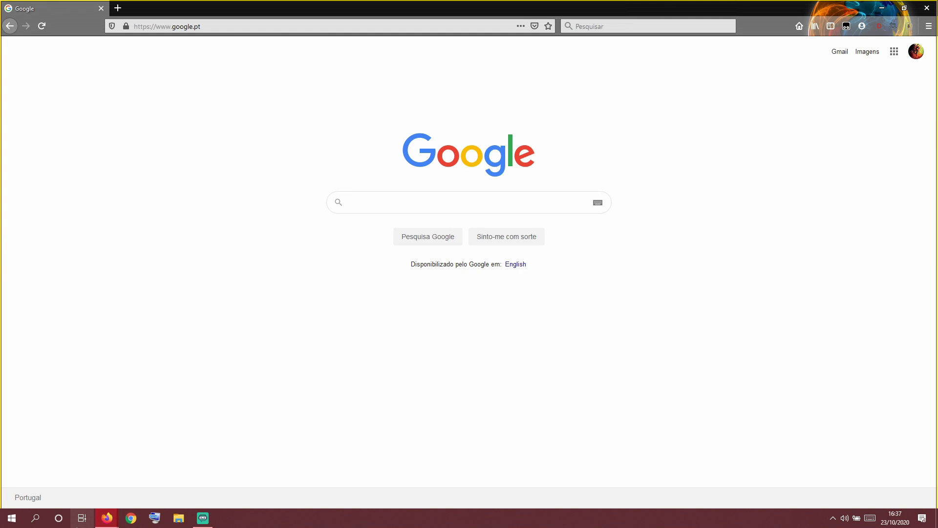
left_click(31, 521)
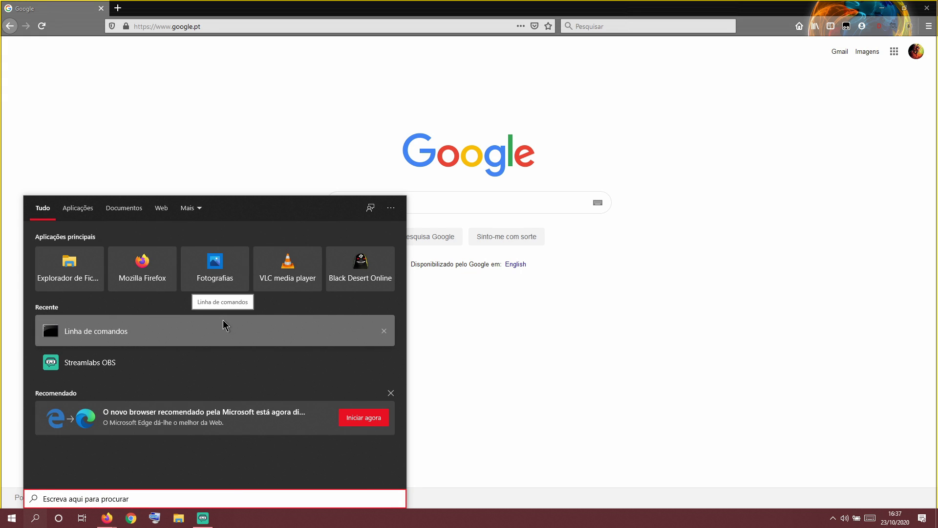
type("cmd")
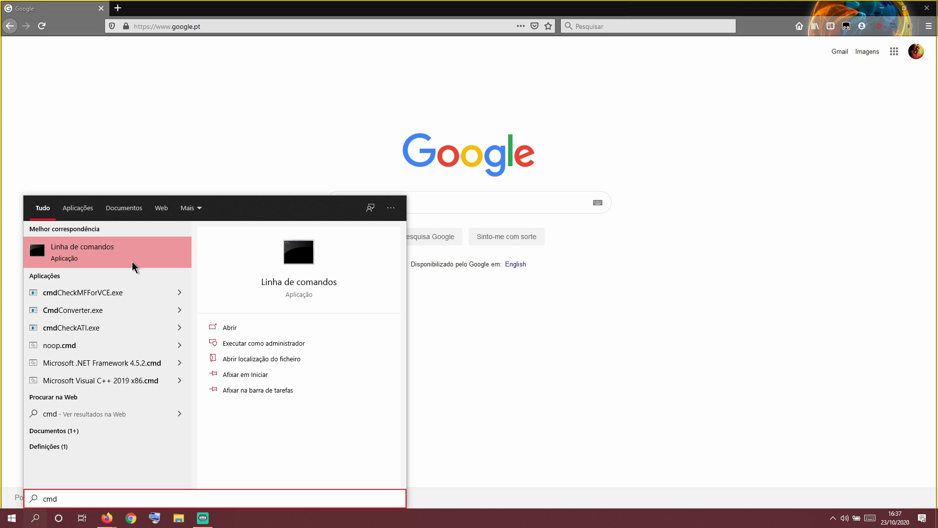
left_click(132, 263)
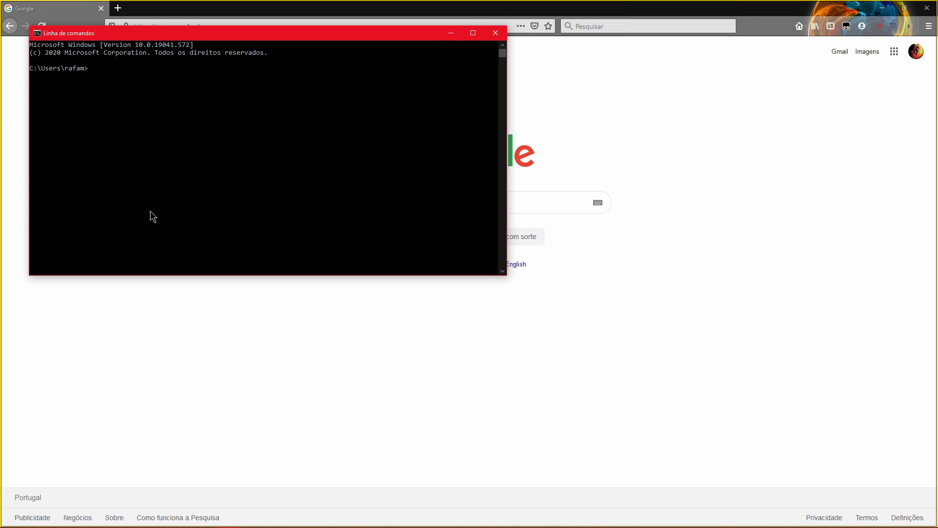
Step: Run ipconfig and note the Wi-Fi adapter's Default Gateway address
type("ipconfig")
key("Return")
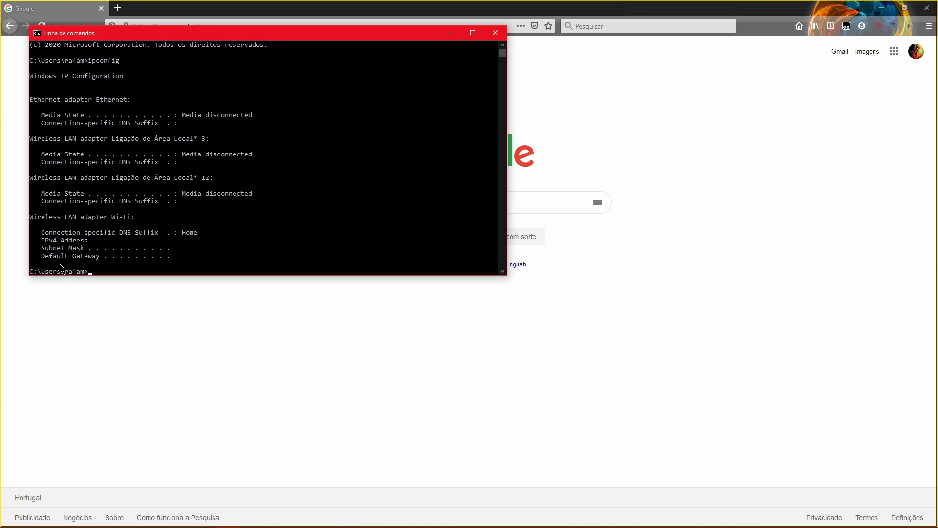
left_click(192, 262)
key("Escape")
left_click(211, 287)
Step: Go to the gateway address in Firefox and log in to the router with the saved credentials
left_click(174, 26)
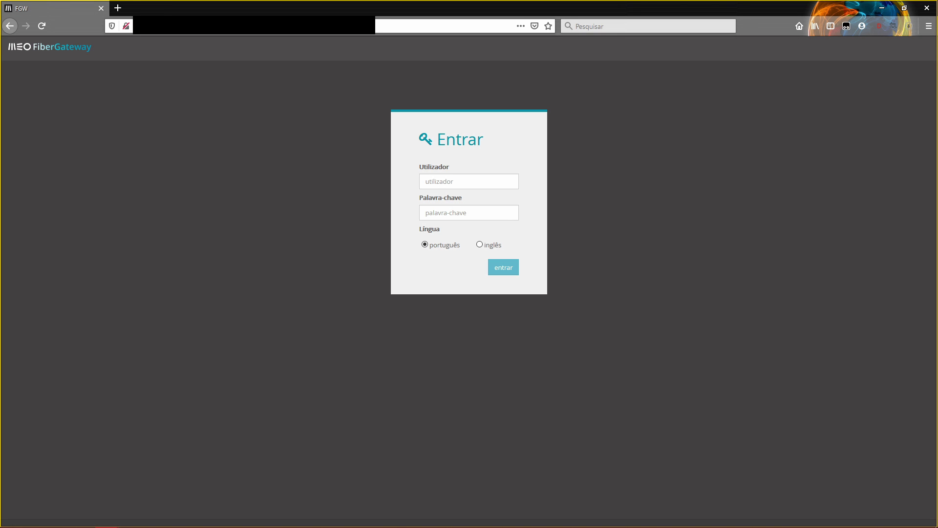
left_click(446, 180)
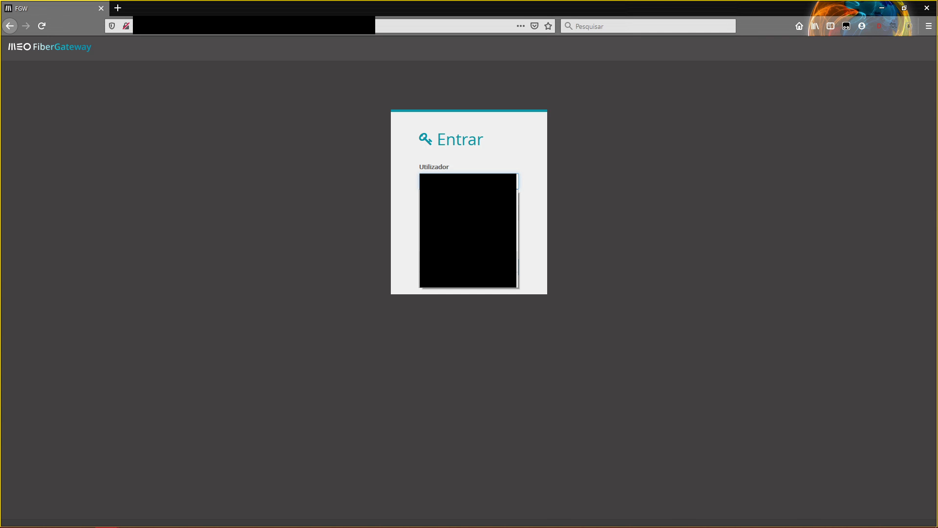
left_click(465, 195)
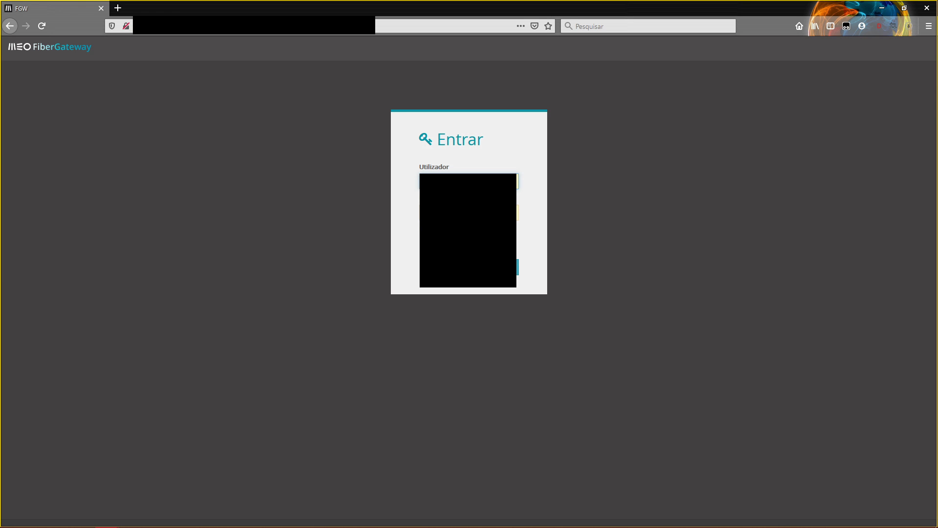
left_click(484, 267)
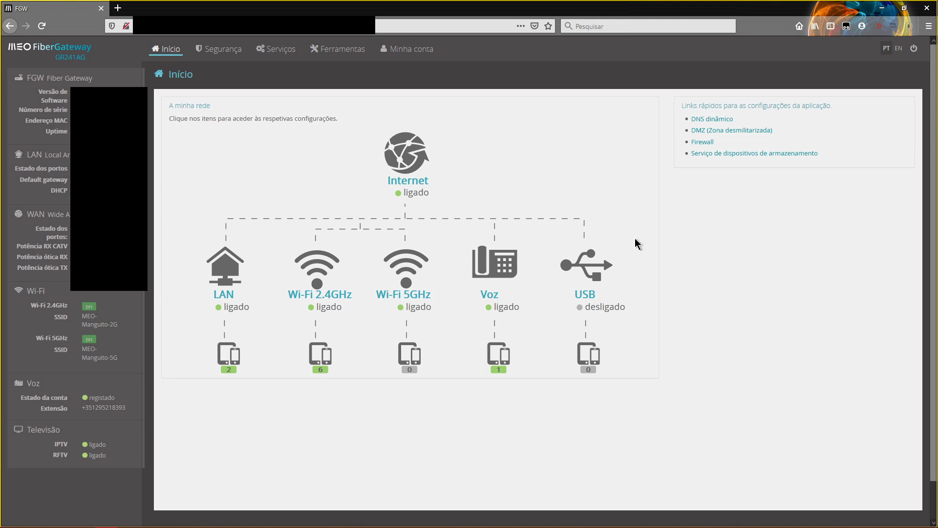
Step: On the router's Serviços page, toggle Ativar UPnP off and back on, then save
left_click(272, 55)
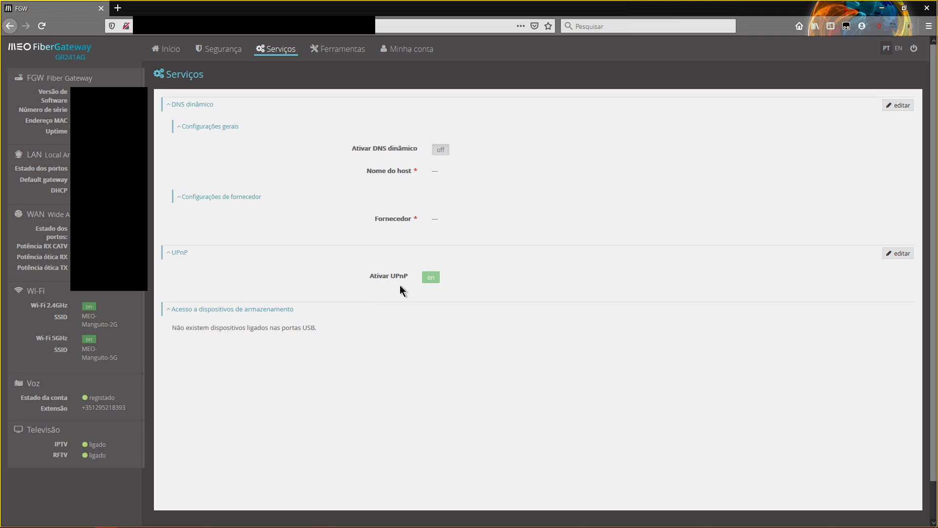
left_click(897, 258)
left_click(435, 283)
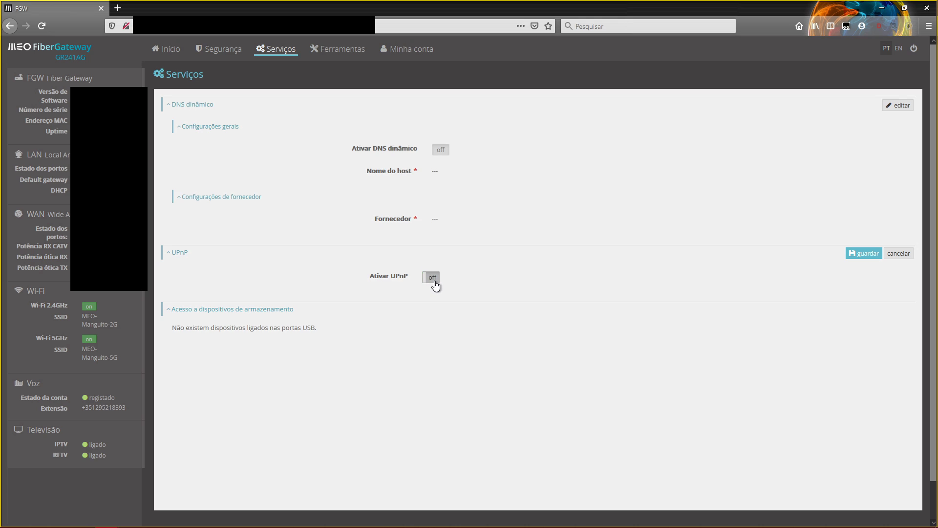
left_click(435, 285)
left_click(853, 255)
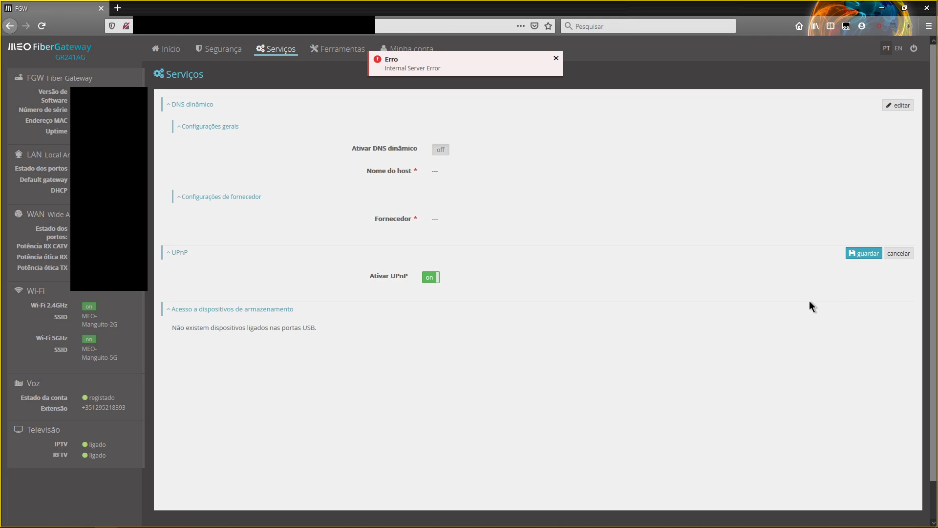
left_click(900, 253)
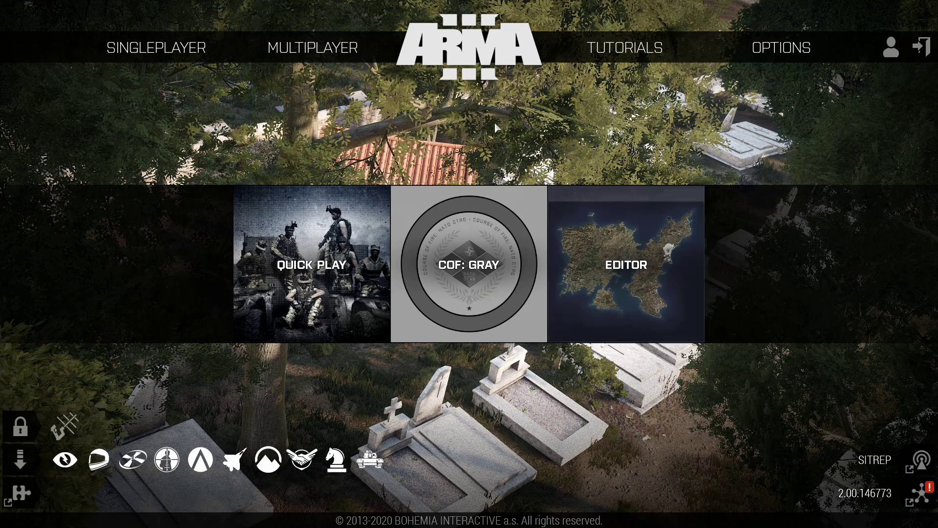
Step: Open Multiplayer > Server Browser to list the available Internet servers
mouse_move(325, 61)
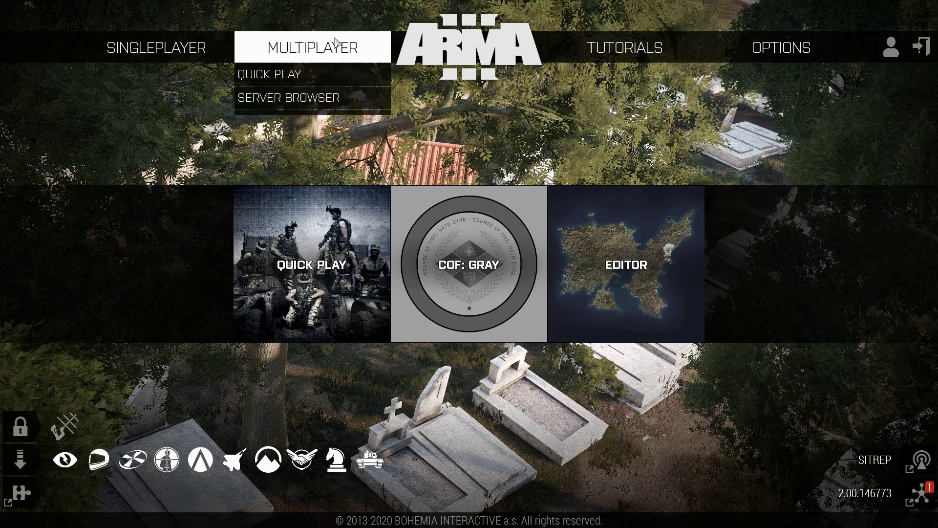
left_click(313, 97)
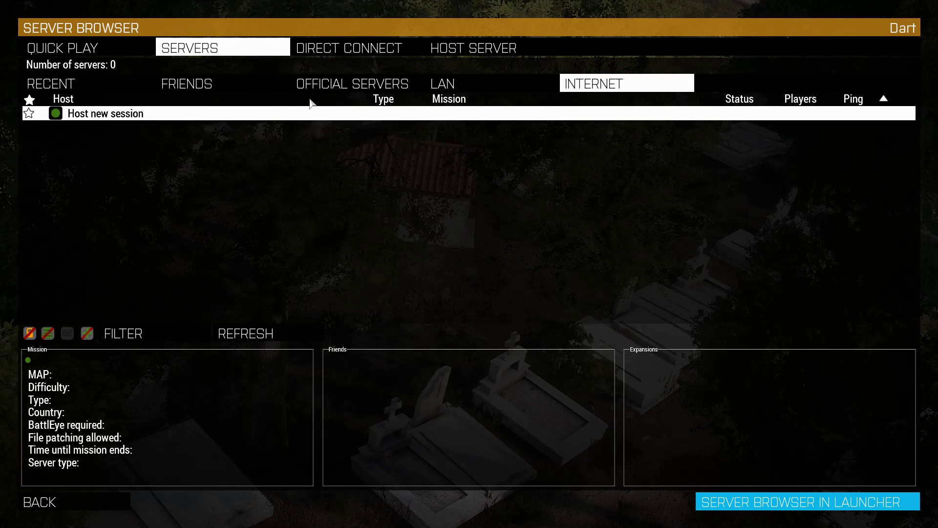
Step: On the Host Server tab, rename the server with a [PT] prefix and 'Server' ending
left_click(458, 50)
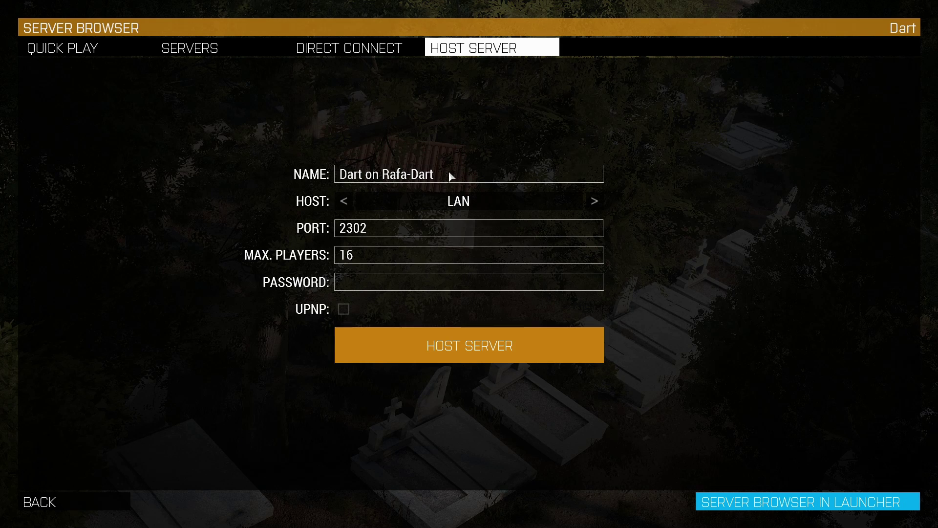
type("[PT]")
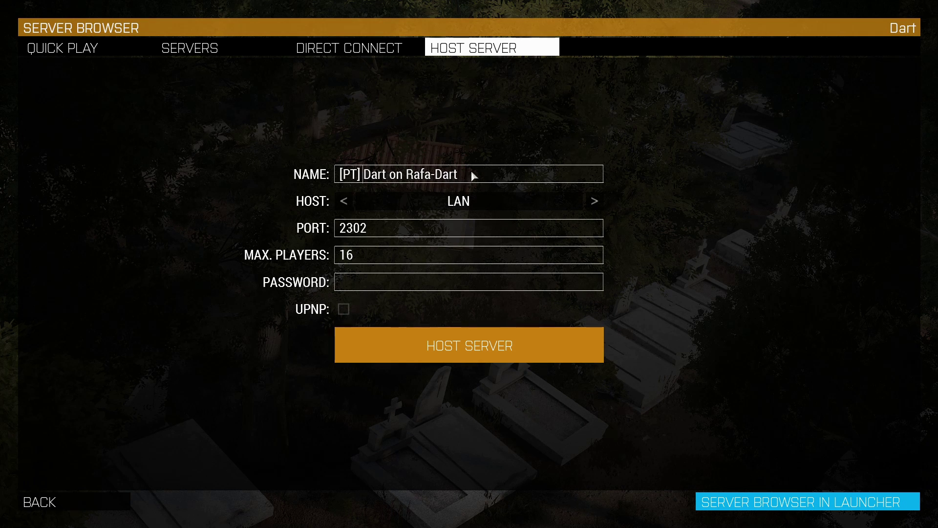
left_click_drag(474, 176, 391, 179)
type("Server")
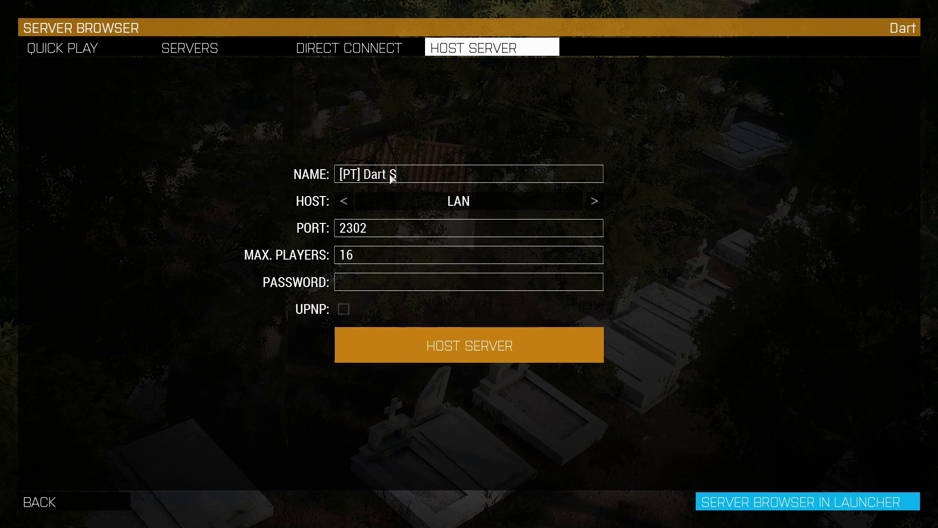
Step: Set Internet hosting, 5 max players, a server password, and enable UPnP
left_click(593, 200)
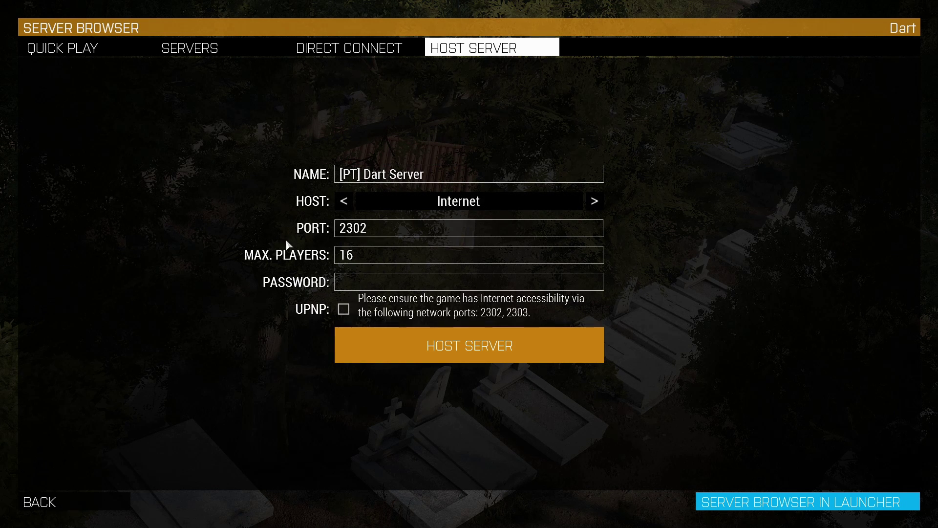
left_click(367, 254)
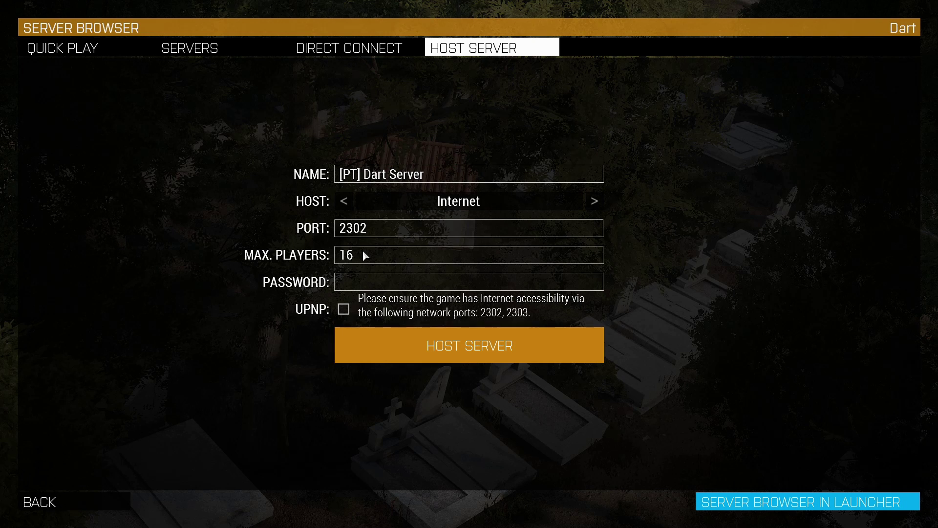
key("BackSpace")
key("BackSpace")
type("5")
left_click(379, 286)
type("1234")
left_click(343, 309)
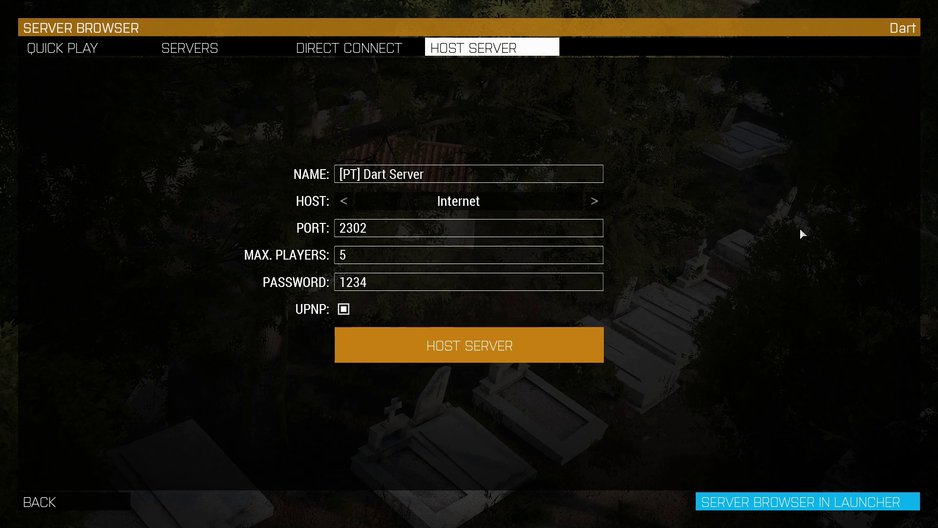
Step: Host the server and wait for port forwarding to reach the Altis Create Game screen
left_click(529, 355)
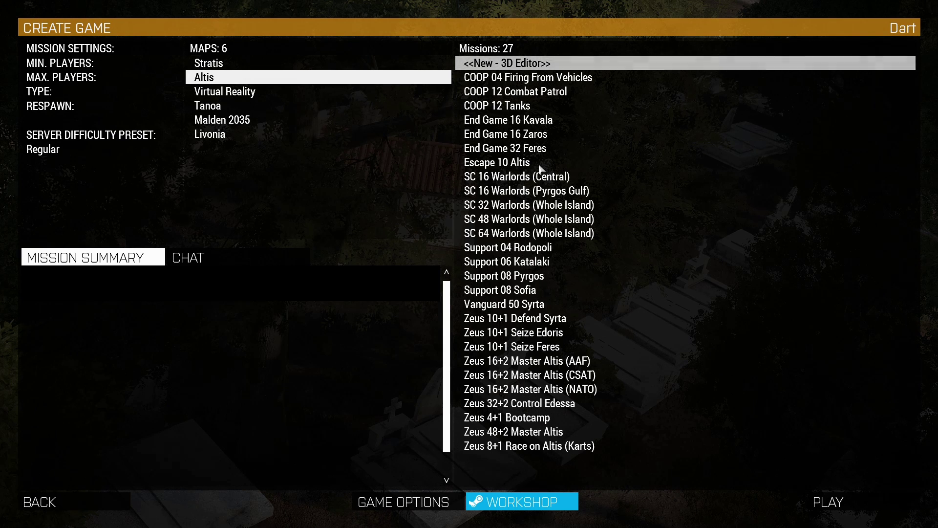
Step: Pick the COOP 12 Combat Patrol mission and take the Team Leader slot
left_click(531, 94)
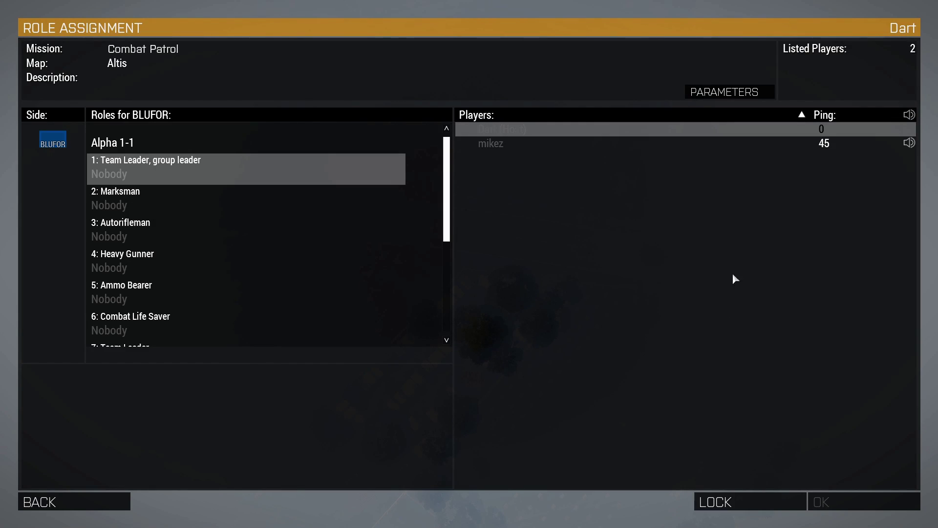
left_click(142, 178)
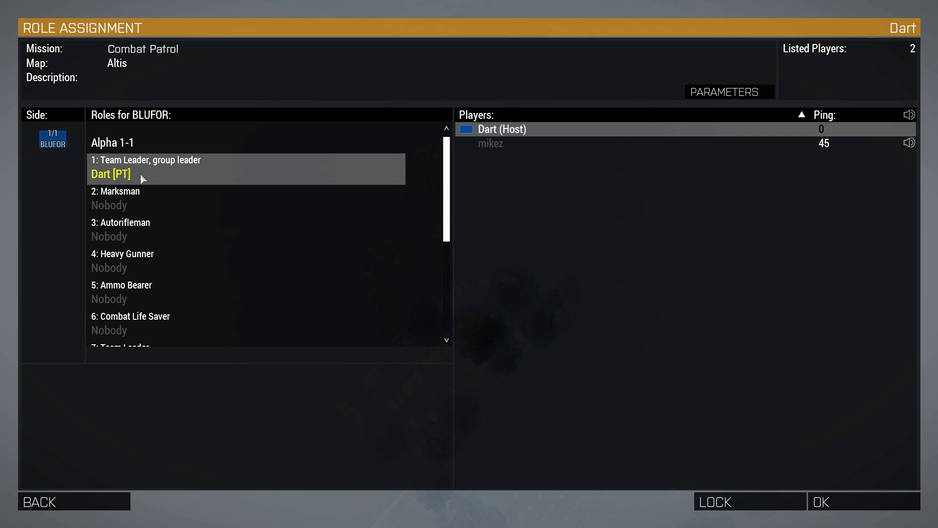
Step: Set the mission's starting time of day to Dusk and the weather to Storm
left_click(714, 93)
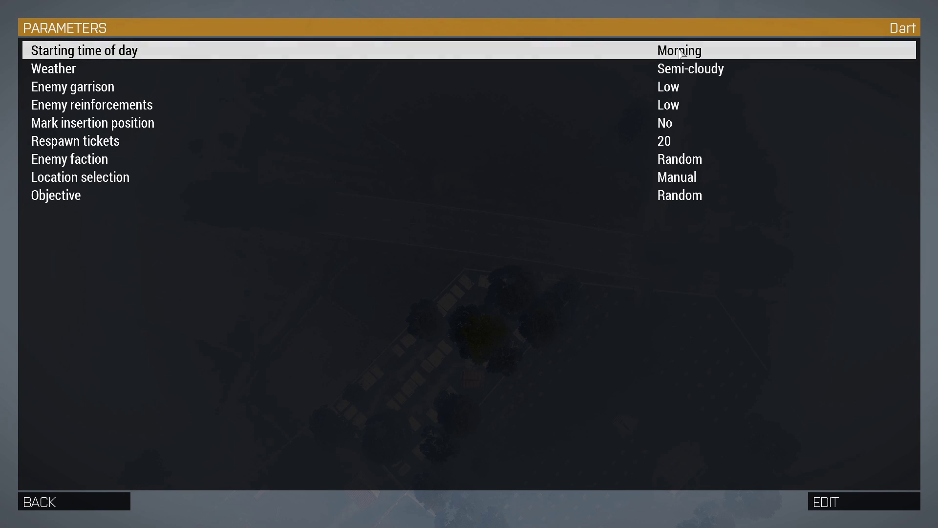
double_click(681, 53)
left_click(122, 123)
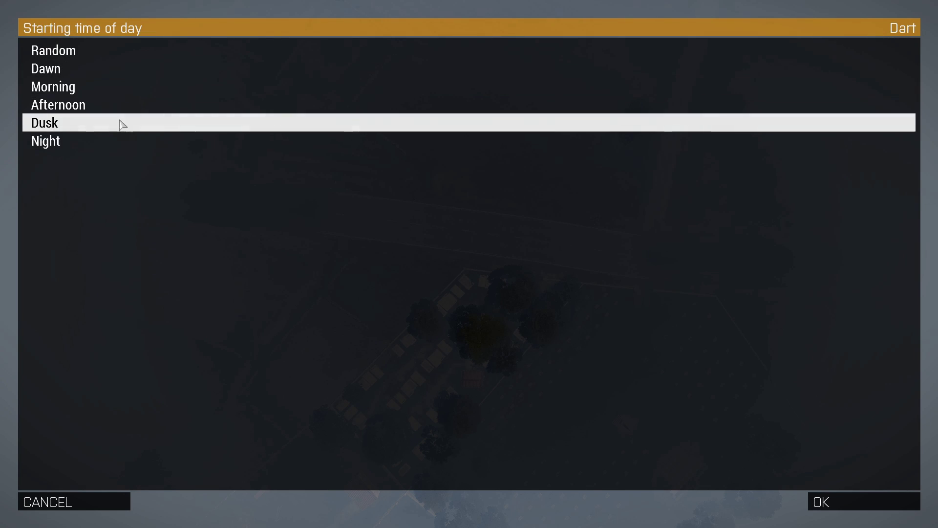
left_click(864, 501)
double_click(689, 71)
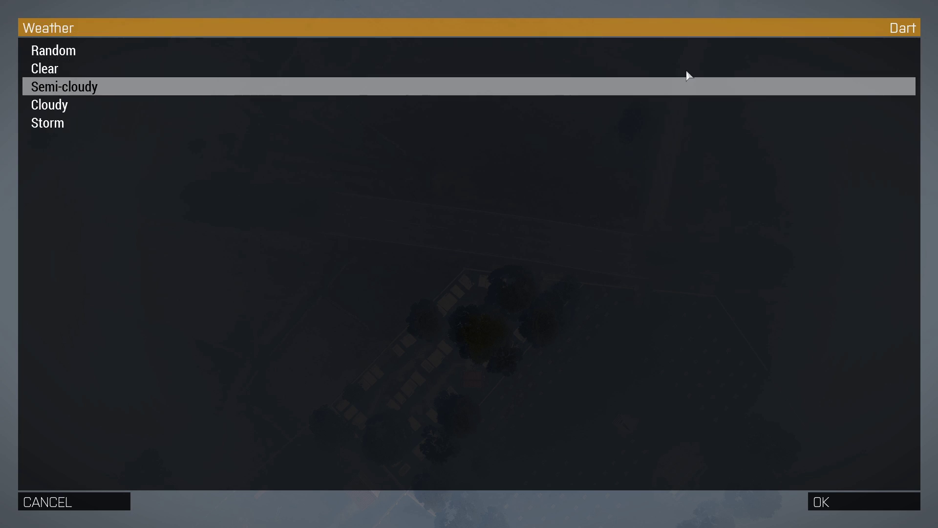
left_click(53, 123)
left_click(828, 503)
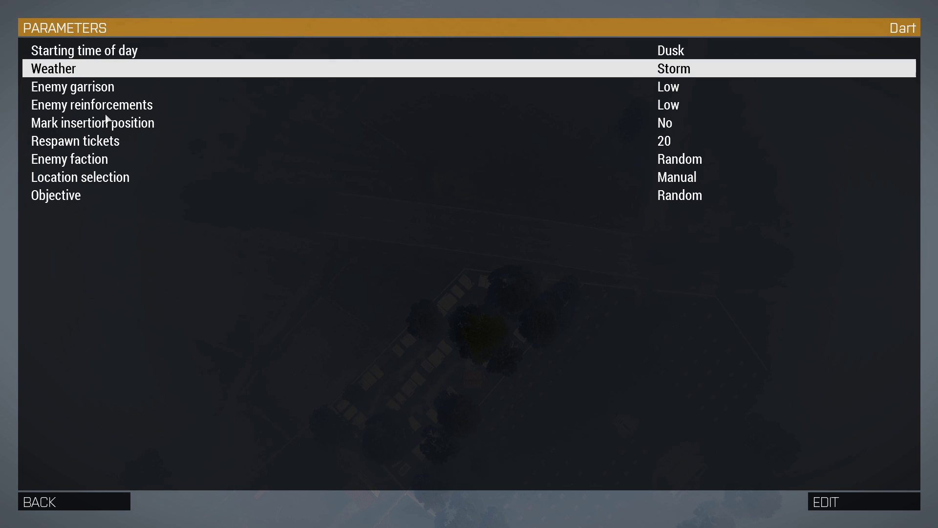
Step: Keep enemy garrison and reinforcements at Low and Mark insertion position at No
double_click(681, 94)
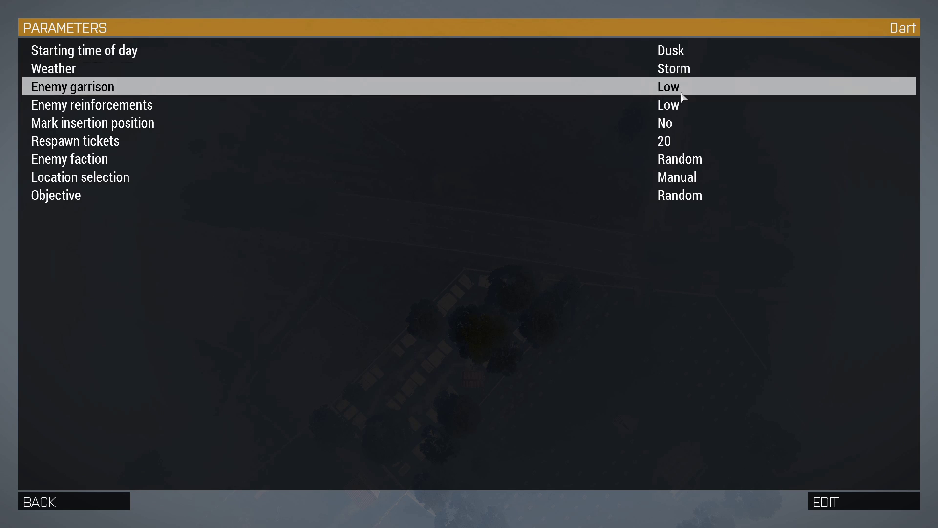
left_click(83, 508)
double_click(670, 104)
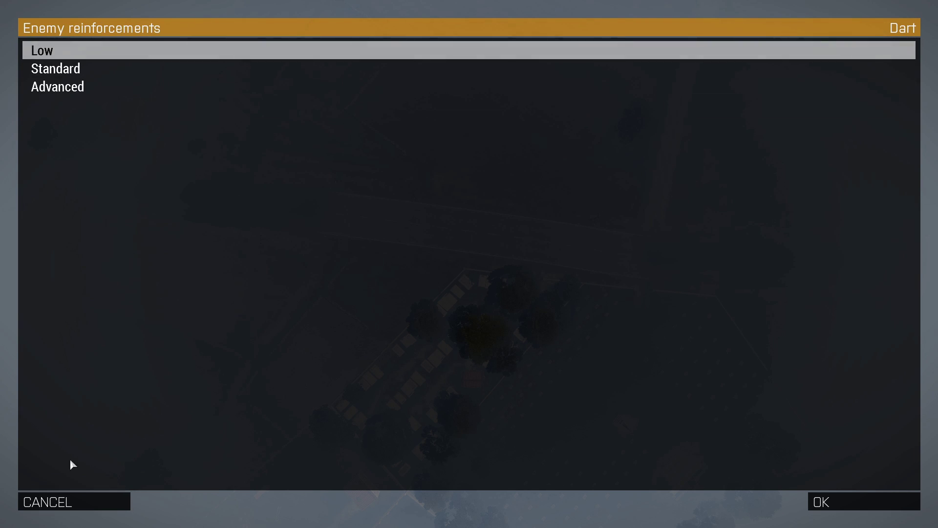
left_click(74, 506)
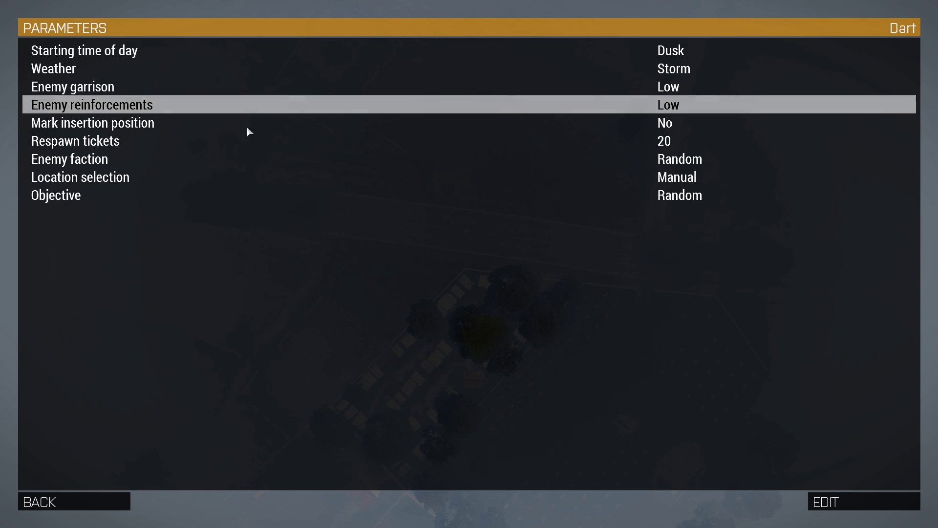
double_click(140, 125)
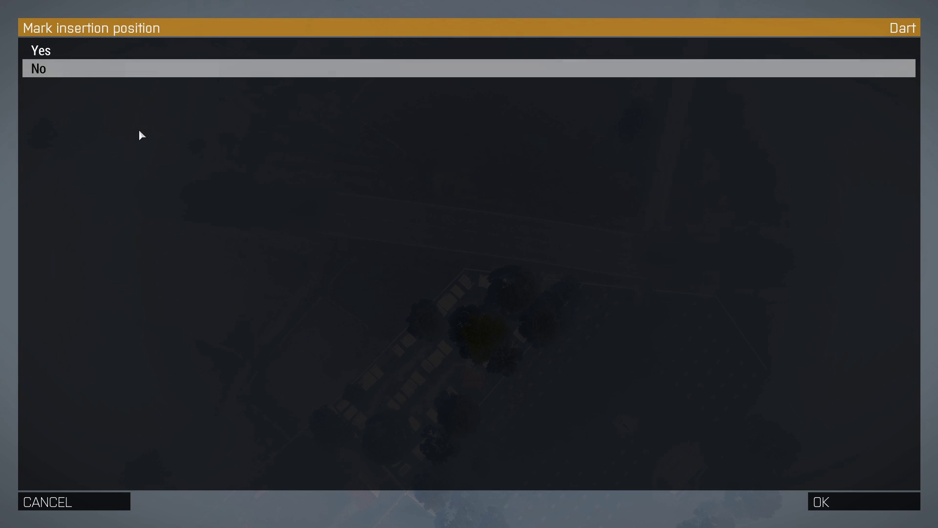
left_click(78, 510)
Step: Set respawn tickets to 5 and the enemy faction to AAF
double_click(655, 141)
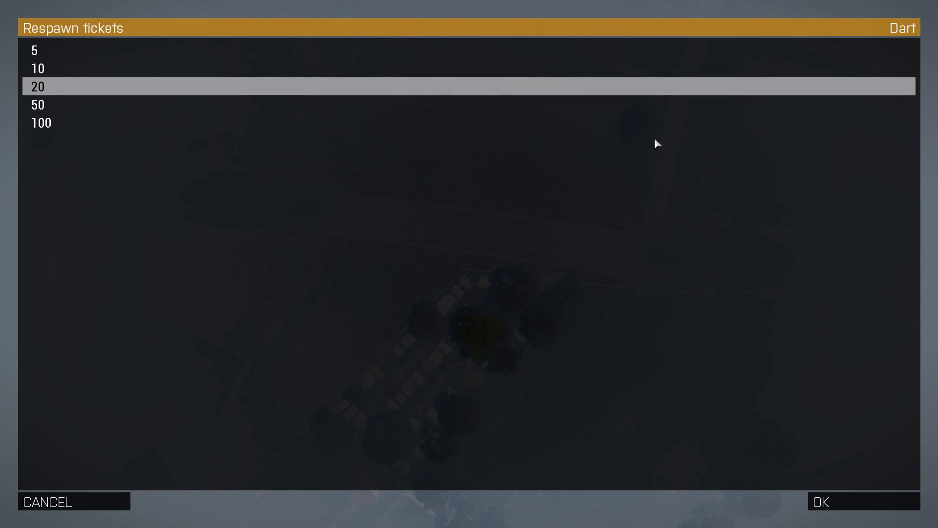
left_click(71, 54)
left_click(862, 502)
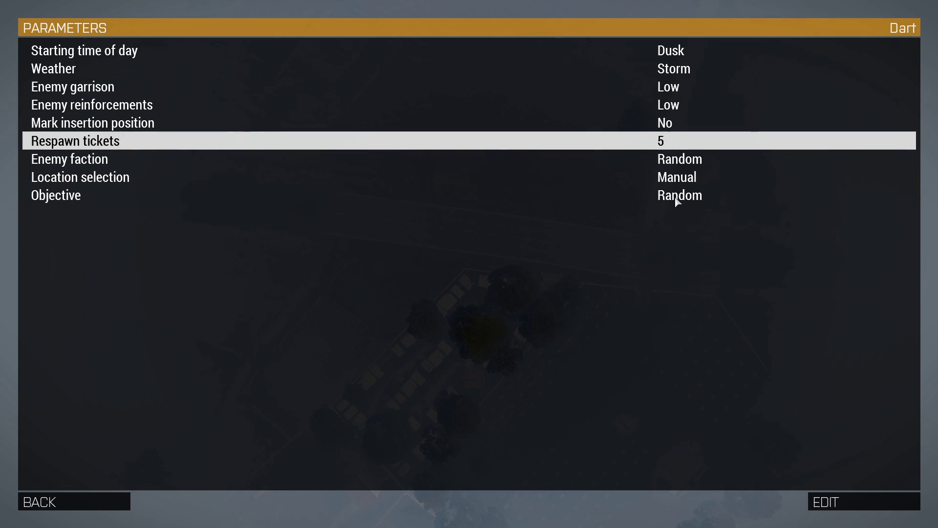
double_click(682, 159)
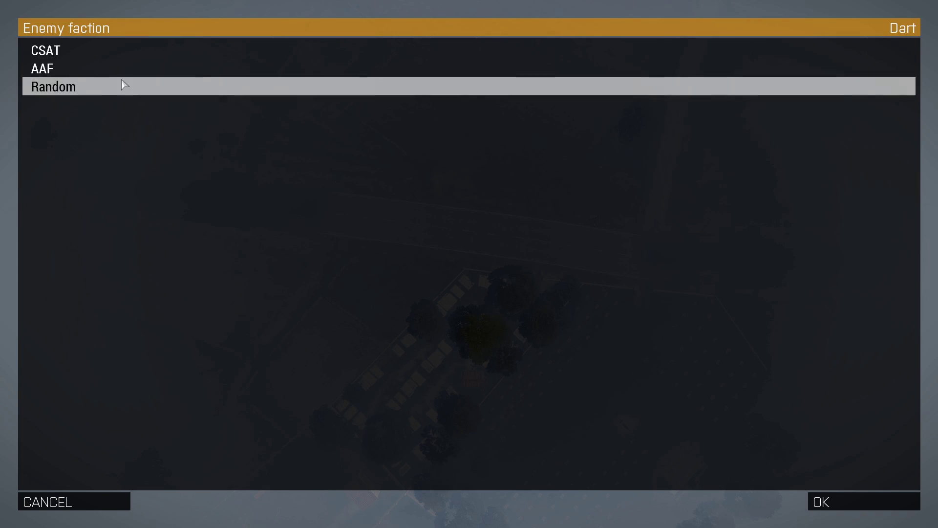
left_click(69, 68)
left_click(852, 503)
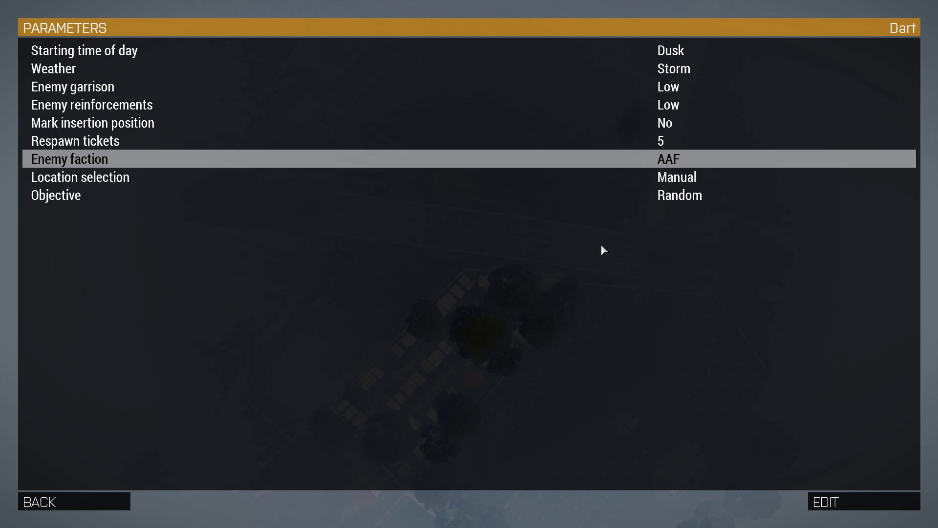
Step: Leave Location selection at Manual and the Objective at Random
left_click(681, 181)
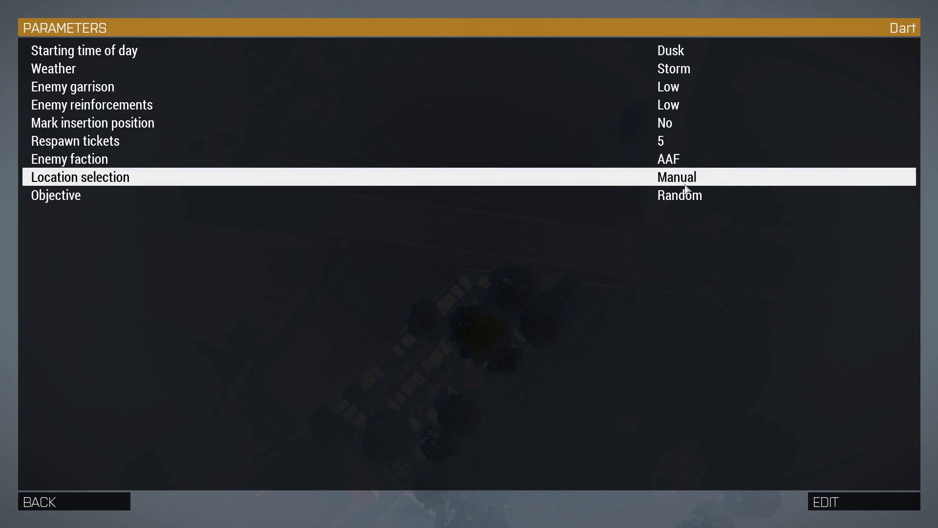
double_click(686, 186)
left_click(122, 502)
double_click(686, 195)
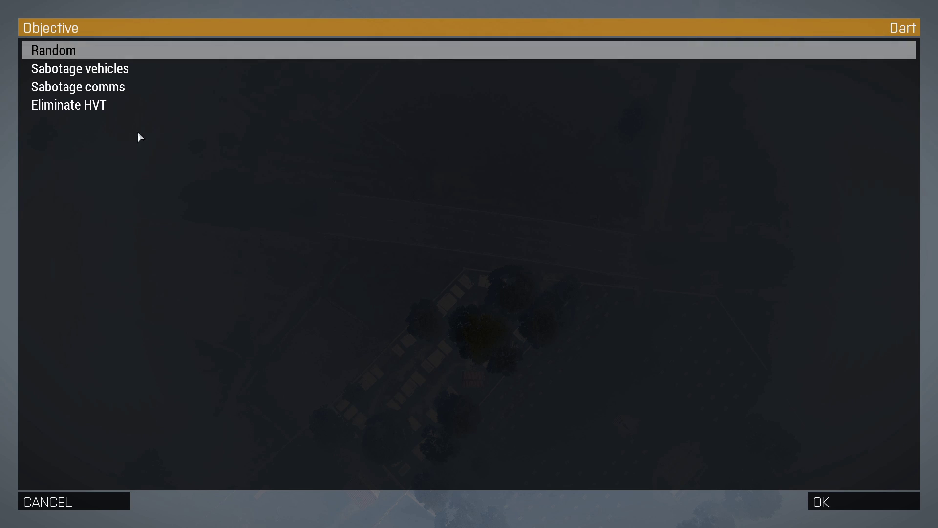
left_click(69, 501)
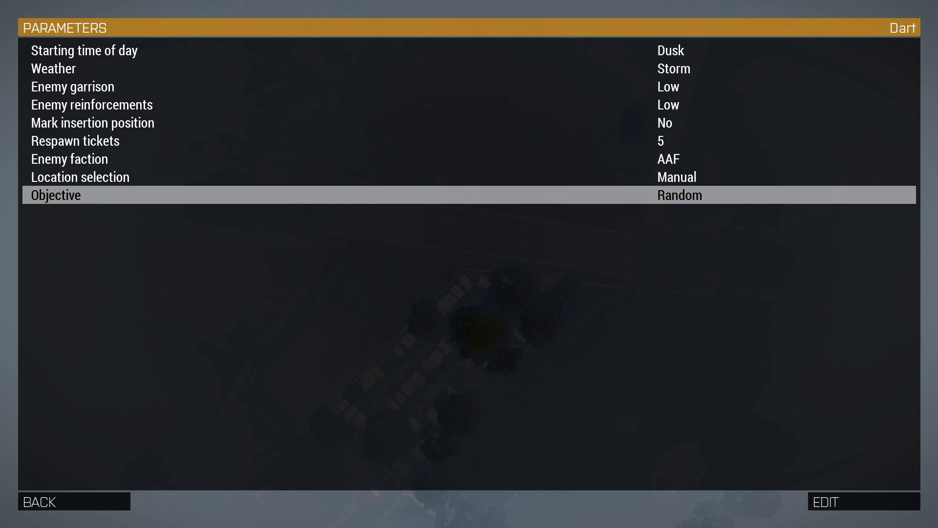
Step: Return to role assignment and confirm roles to launch Combat Patrol on Altis
left_click(42, 504)
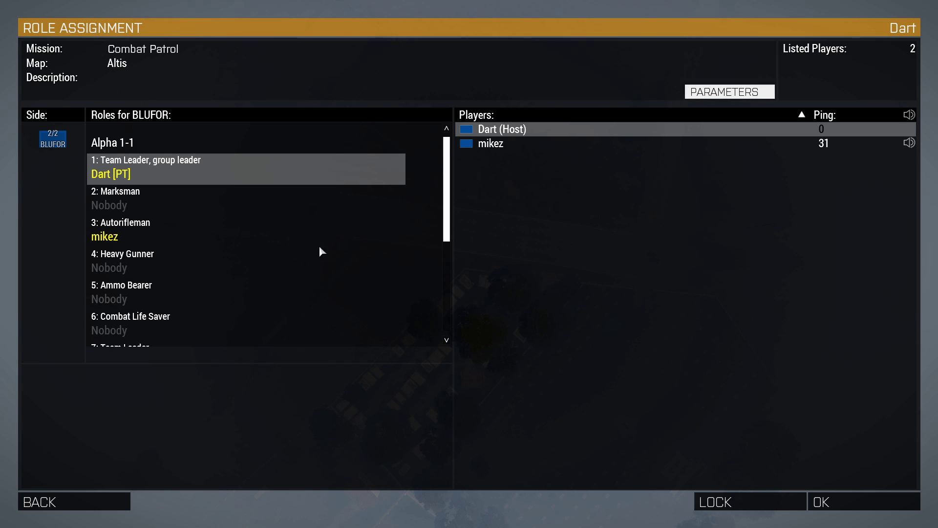
left_click(843, 500)
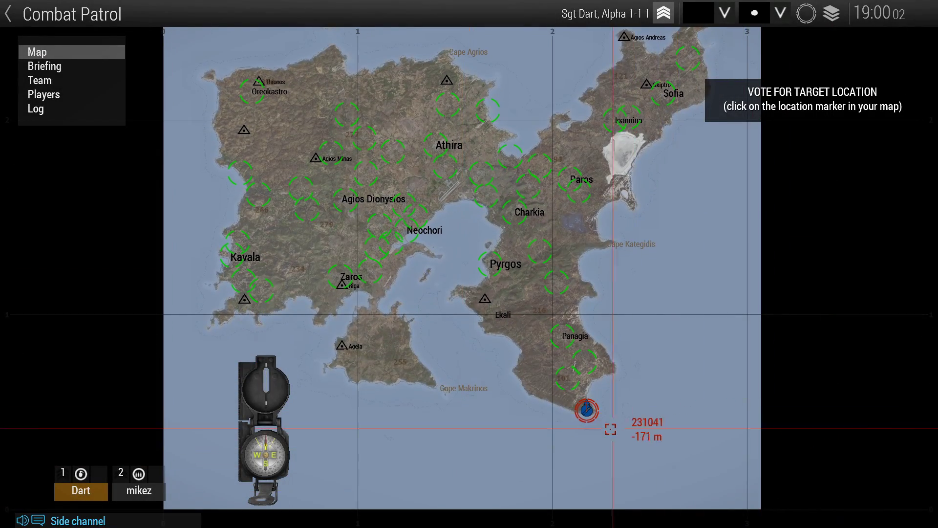
Step: Vote for SELAKANO as the target location and set the map marker colour to Red
left_click(570, 380)
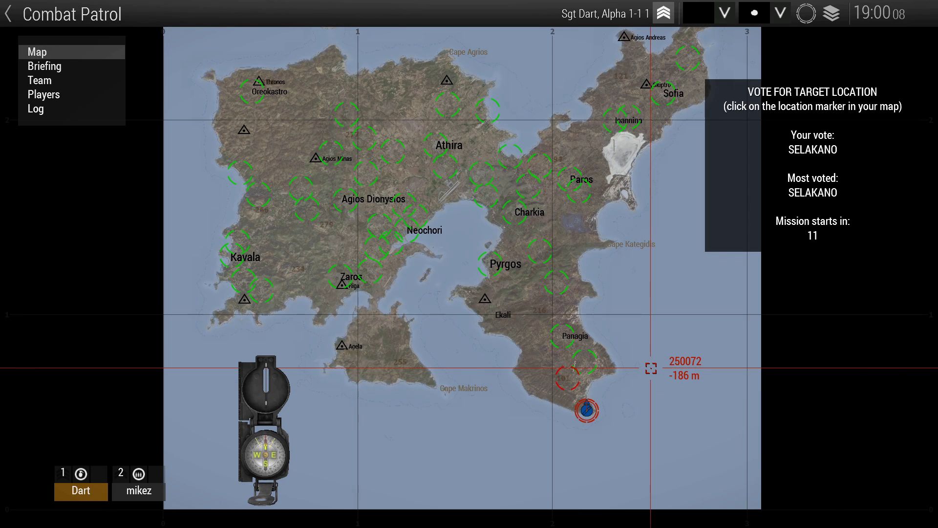
left_click(699, 13)
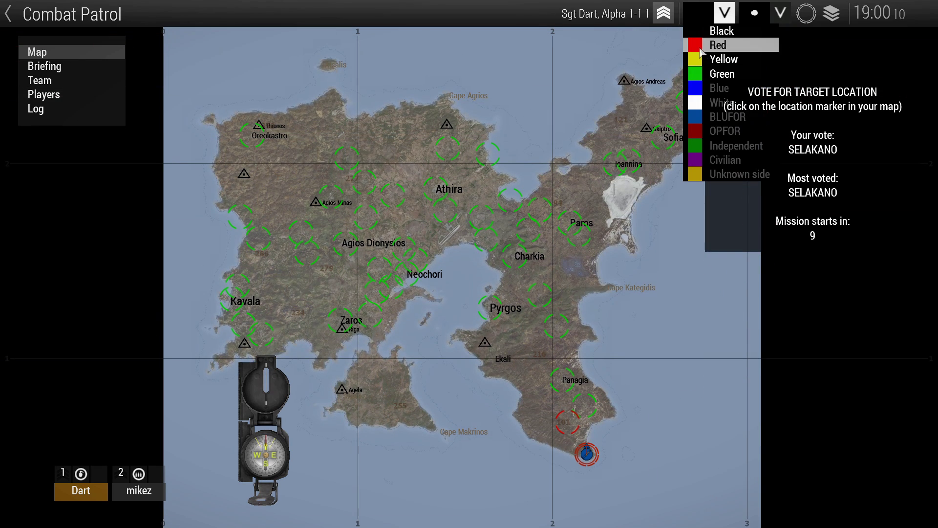
left_click(763, 42)
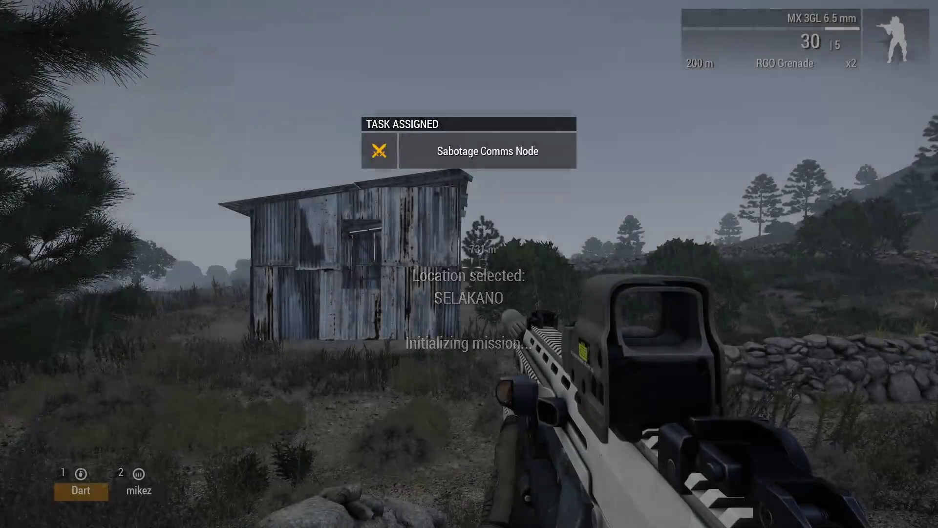
Step: Advance beside the autorifleman through the woodland toward the weathered shack, weapon raised
key("w")
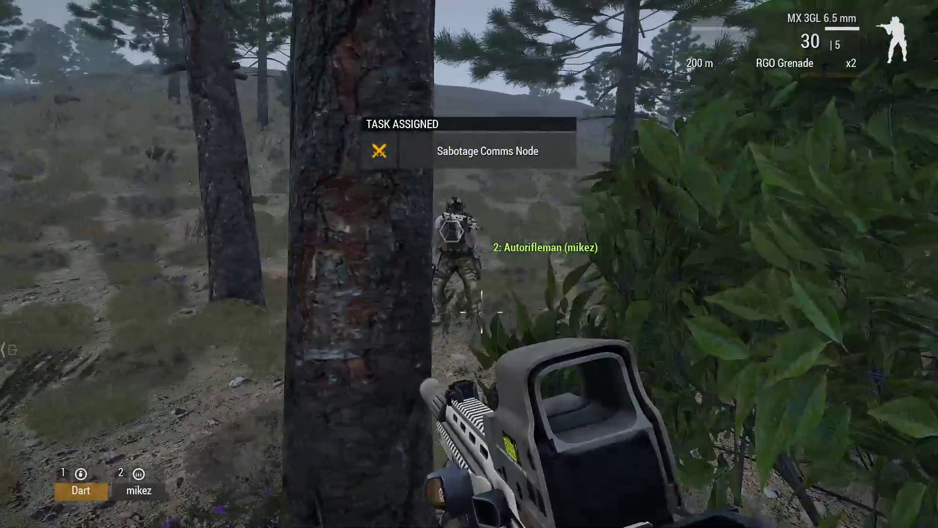
key("w")
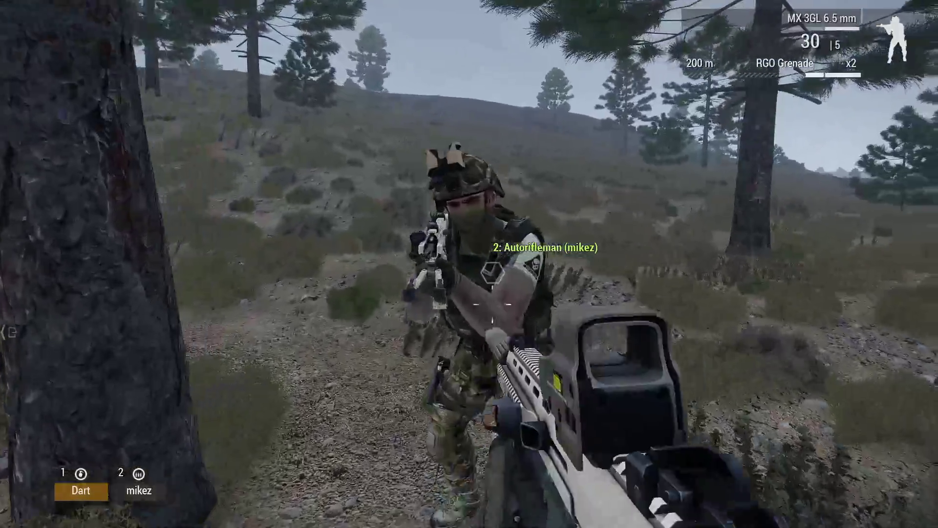
key("w")
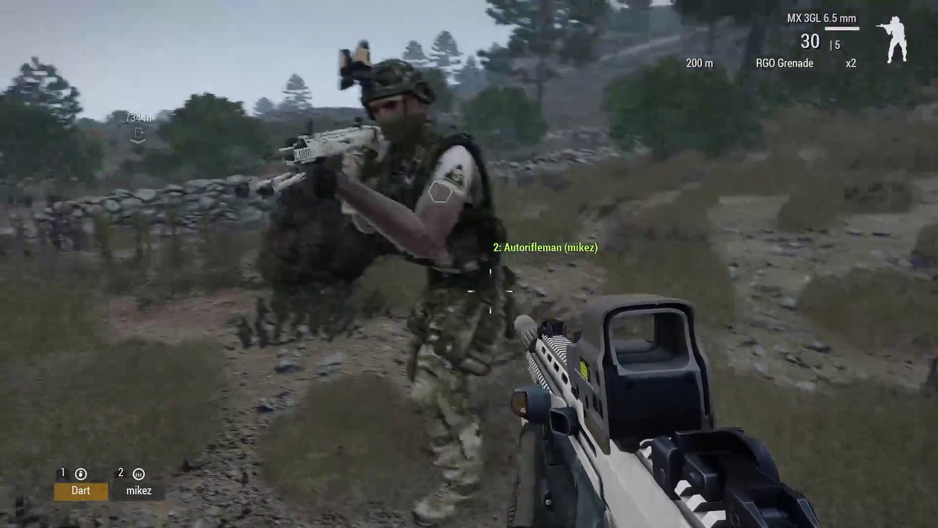
key("w")
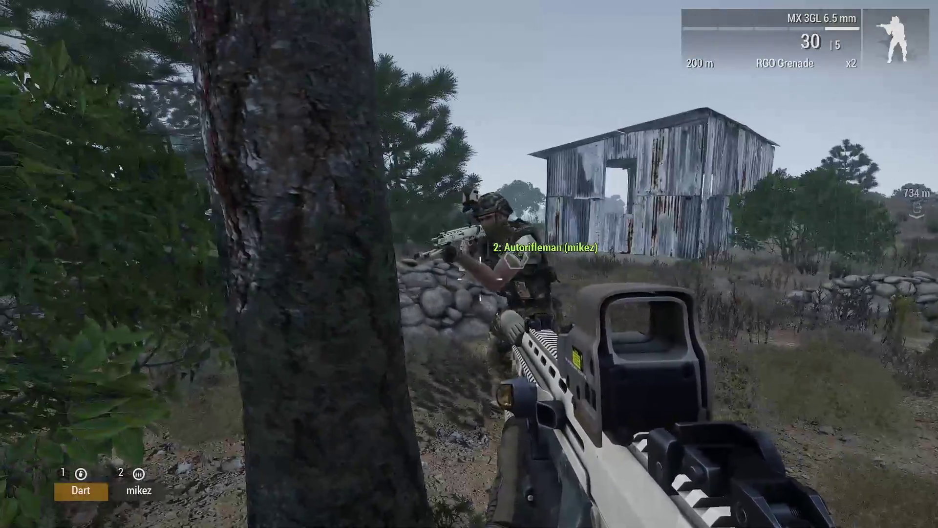
key("w")
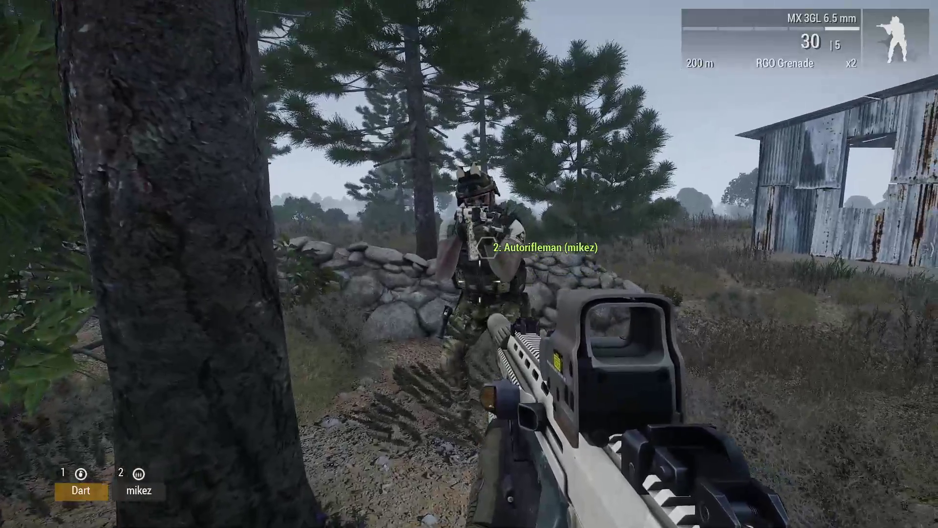
key("w")
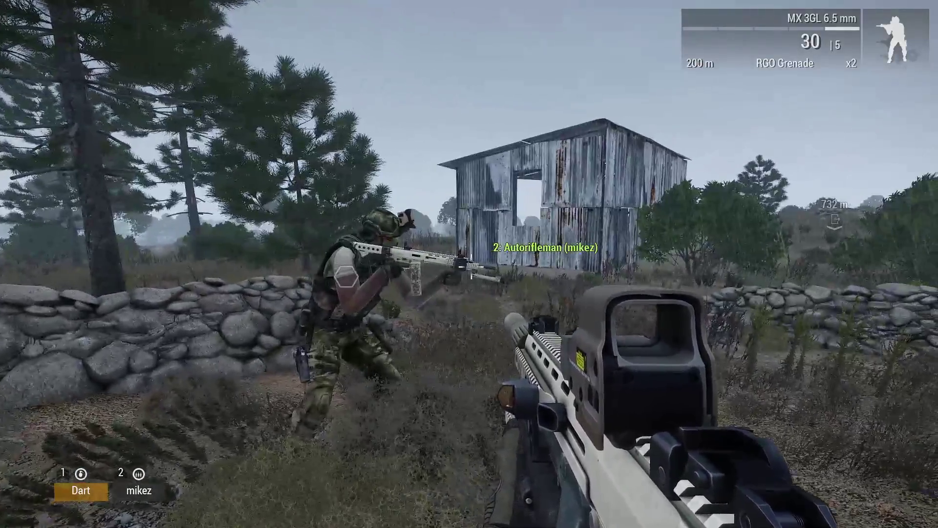